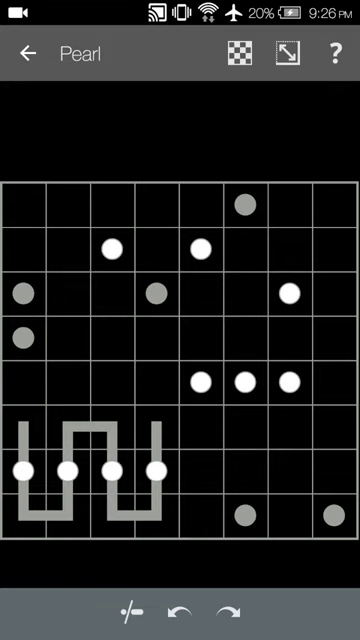
# Step: Draw trial lines through the middle white pearls and bottom black pearls, then undo them
pyautogui.moveTo(200, 338); pyautogui.dragTo(200, 426)
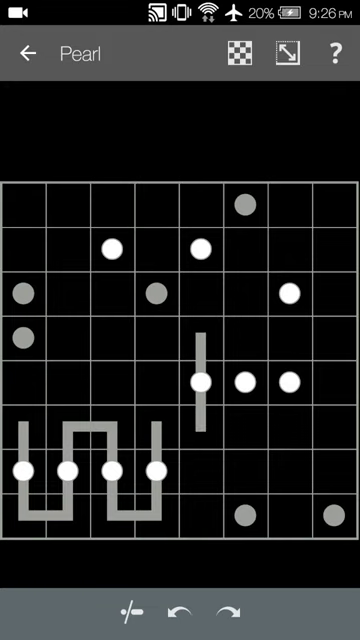
pyautogui.moveTo(244, 338); pyautogui.dragTo(244, 426)
pyautogui.moveTo(244, 514); pyautogui.dragTo(332, 514)
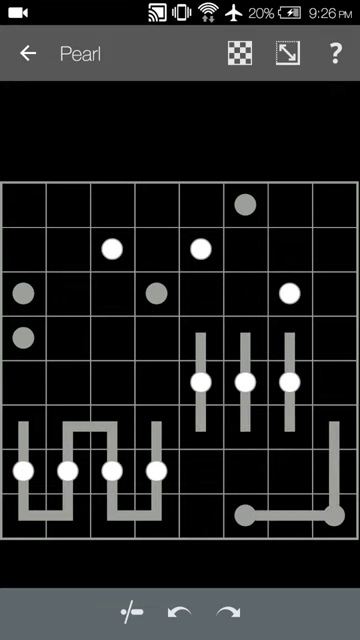
pyautogui.click(178, 610)
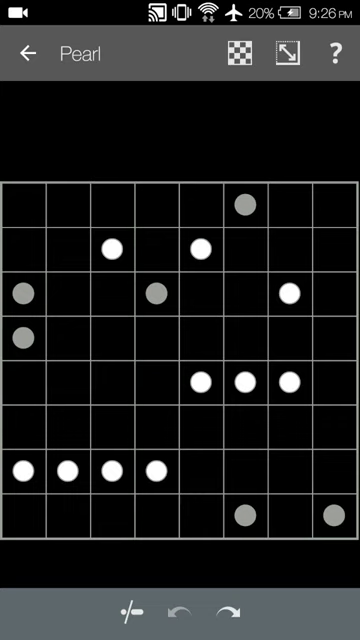
pyautogui.moveTo(22, 470)
pyautogui.mouseDown()
pyautogui.moveTo(200, 470)
pyautogui.moveTo(200, 425)
pyautogui.mouseUp()
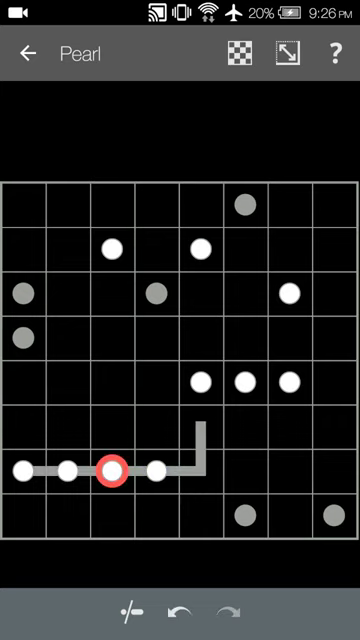
pyautogui.moveTo(150, 382); pyautogui.dragTo(340, 382)
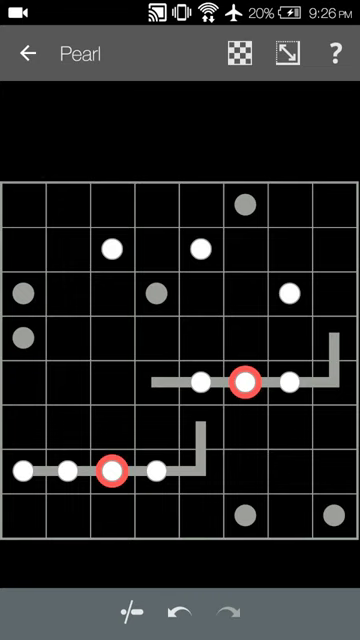
pyautogui.moveTo(150, 382); pyautogui.dragTo(110, 382)
pyautogui.moveTo(335, 382); pyautogui.dragTo(335, 335)
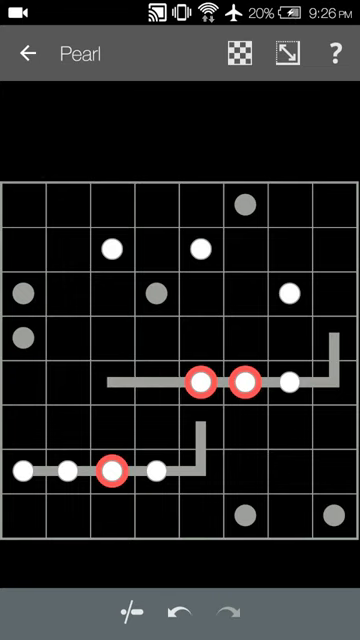
pyautogui.click(178, 611)
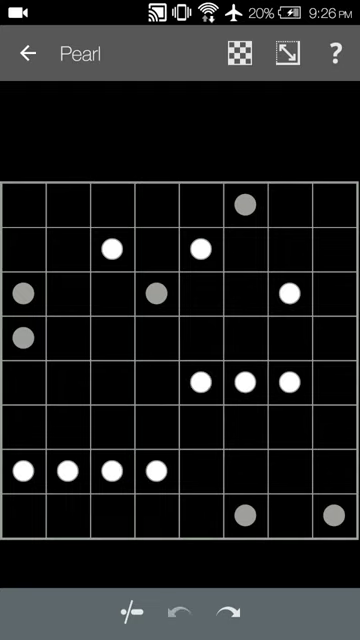
pyautogui.moveTo(245, 515)
pyautogui.mouseDown()
pyautogui.moveTo(334, 515)
pyautogui.moveTo(334, 425)
pyautogui.mouseUp()
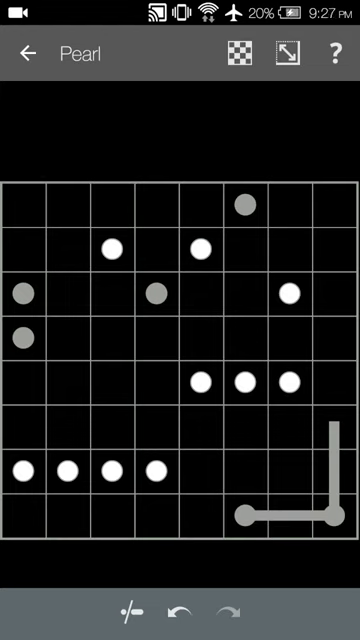
pyautogui.moveTo(23, 337)
pyautogui.mouseDown()
pyautogui.moveTo(117, 337)
pyautogui.moveTo(23, 430)
pyautogui.mouseUp()
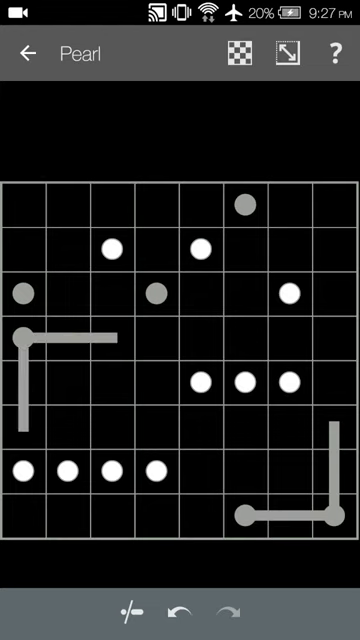
pyautogui.moveTo(117, 293); pyautogui.dragTo(23, 293)
pyautogui.moveTo(23, 293); pyautogui.dragTo(70, 248)
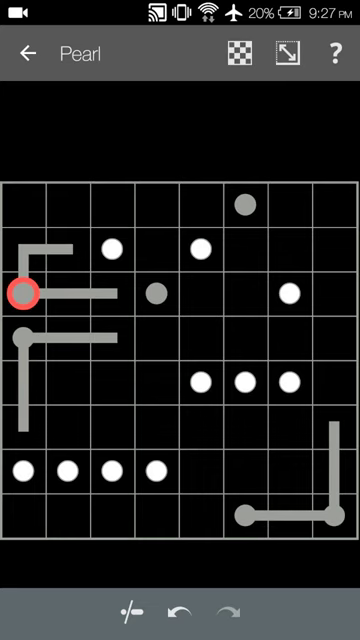
pyautogui.click(178, 611)
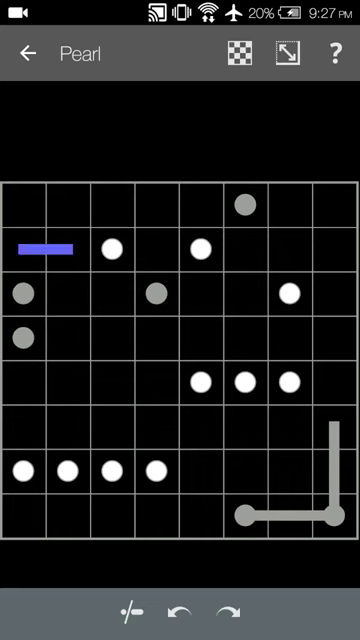
pyautogui.moveTo(23, 293)
pyautogui.mouseDown()
pyautogui.moveTo(70, 248)
pyautogui.moveTo(23, 293)
pyautogui.mouseUp()
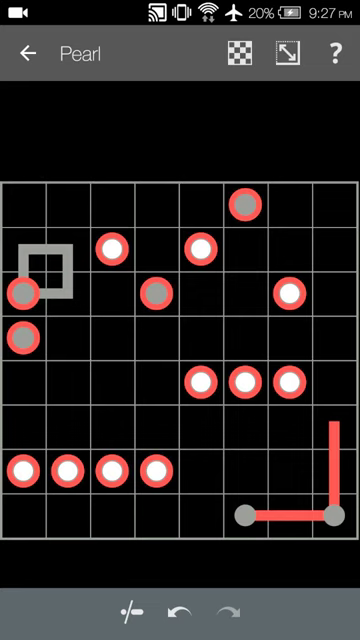
pyautogui.click(178, 611)
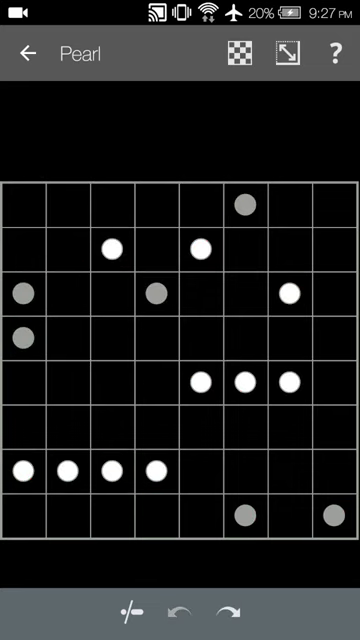
# Step: Draw a U through the bottom-right black pearls and start lines from the left and top black pearls
pyautogui.moveTo(245, 425)
pyautogui.mouseDown()
pyautogui.moveTo(245, 515)
pyautogui.moveTo(335, 515)
pyautogui.mouseUp()
pyautogui.moveTo(335, 515); pyautogui.dragTo(335, 425)
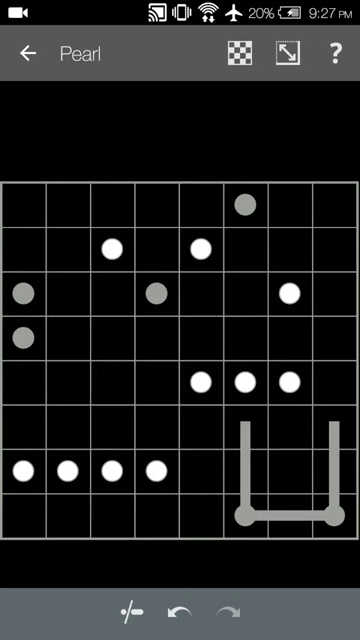
pyautogui.moveTo(23, 293); pyautogui.dragTo(112, 293)
pyautogui.moveTo(23, 338); pyautogui.dragTo(112, 338)
pyautogui.moveTo(245, 205); pyautogui.dragTo(245, 293)
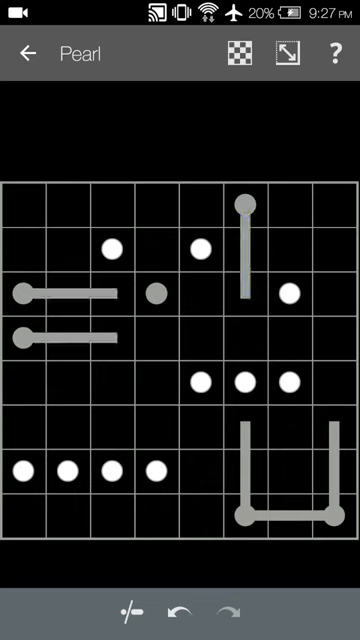
pyautogui.moveTo(23, 293); pyautogui.dragTo(68, 205)
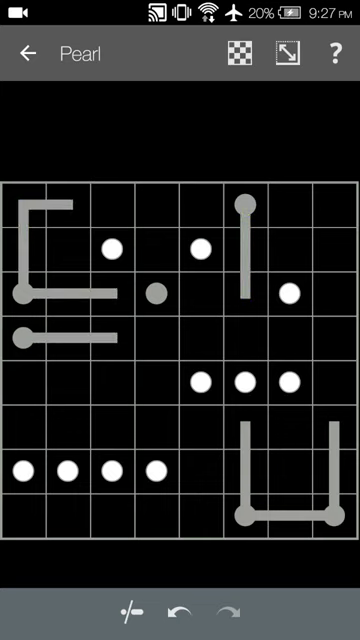
pyautogui.moveTo(23, 337); pyautogui.dragTo(23, 428)
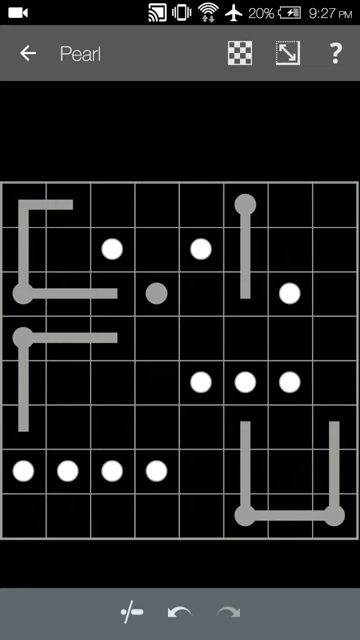
# Step: Run vertical lines through the three middle-row white pearls and four bottom-left pearls
pyautogui.moveTo(200, 337); pyautogui.dragTo(200, 425)
pyautogui.moveTo(245, 337); pyautogui.dragTo(245, 425)
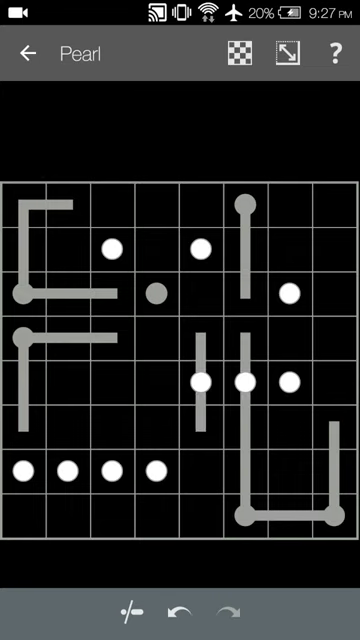
pyautogui.moveTo(289, 337); pyautogui.dragTo(289, 425)
pyautogui.moveTo(23, 425); pyautogui.dragTo(23, 515)
pyautogui.moveTo(67, 425); pyautogui.dragTo(67, 515)
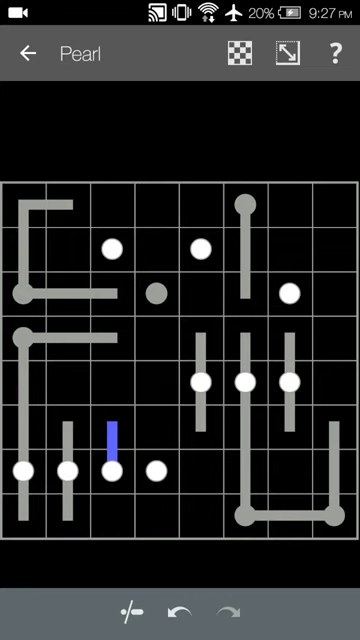
pyautogui.moveTo(111, 425); pyautogui.dragTo(111, 515)
pyautogui.moveTo(156, 425); pyautogui.dragTo(156, 515)
# Step: Join the bottom-left verticals into a zigzag and link it to the middle-column line
pyautogui.moveTo(23, 515); pyautogui.dragTo(67, 515)
pyautogui.moveTo(67, 425); pyautogui.dragTo(111, 425)
pyautogui.moveTo(111, 515); pyautogui.dragTo(156, 515)
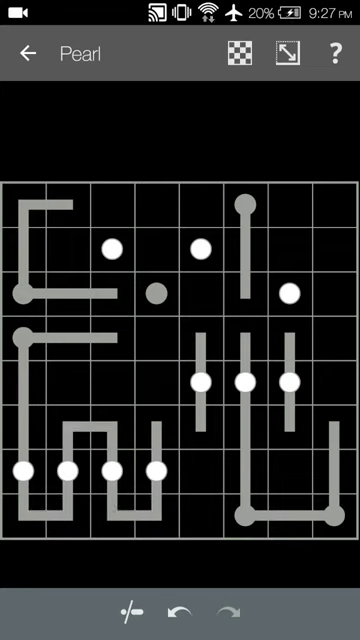
pyautogui.moveTo(200, 425); pyautogui.dragTo(200, 470)
pyautogui.click(178, 610)
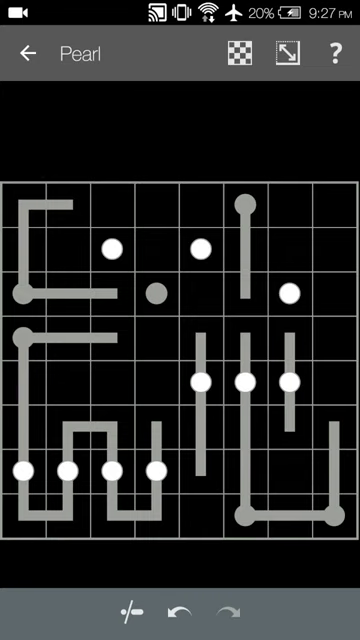
pyautogui.moveTo(155, 428); pyautogui.dragTo(200, 428)
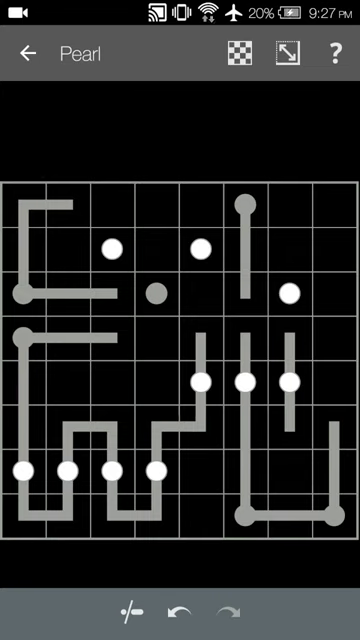
# Step: Add a second-row vertical, a top path from the top-right pearl, and a corner below the lower-right pearl
pyautogui.moveTo(200, 205); pyautogui.dragTo(200, 295)
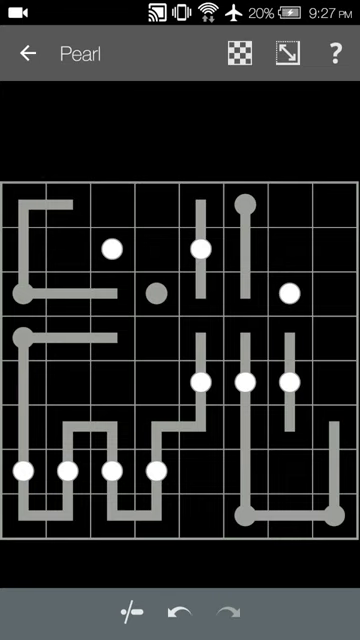
pyautogui.moveTo(200, 205); pyautogui.dragTo(155, 205)
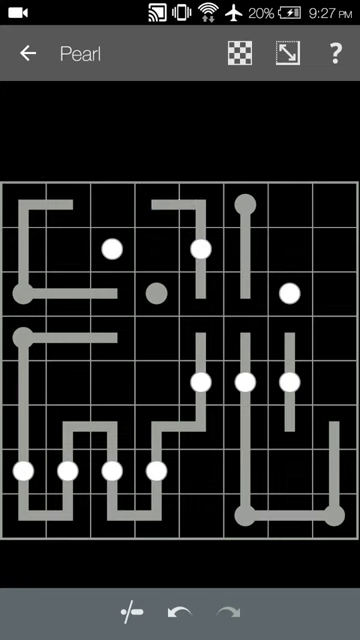
pyautogui.moveTo(245, 205)
pyautogui.mouseDown()
pyautogui.moveTo(335, 205)
pyautogui.moveTo(335, 255)
pyautogui.mouseUp()
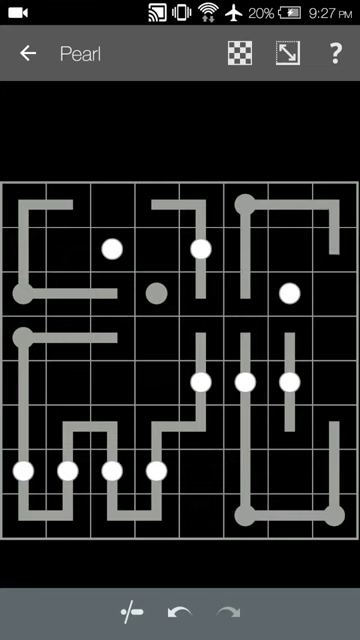
pyautogui.moveTo(290, 428); pyautogui.dragTo(335, 428)
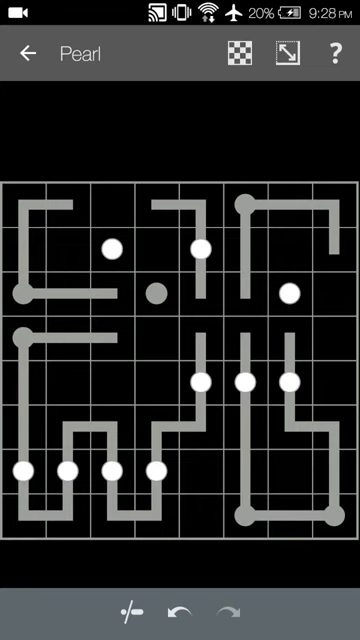
# Step: Undo the conflicting lines, connect the left line to the grey pearl, and cross the upper white pearl
pyautogui.click(190, 293)
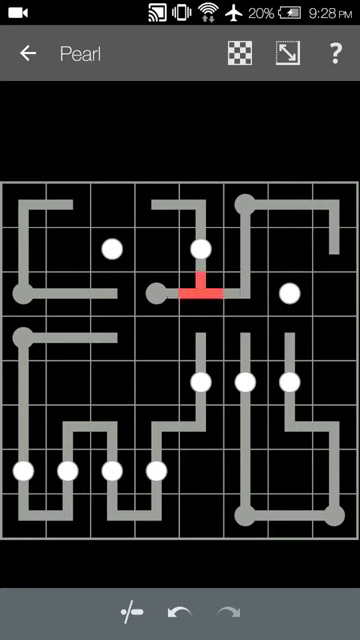
pyautogui.click(179, 611)
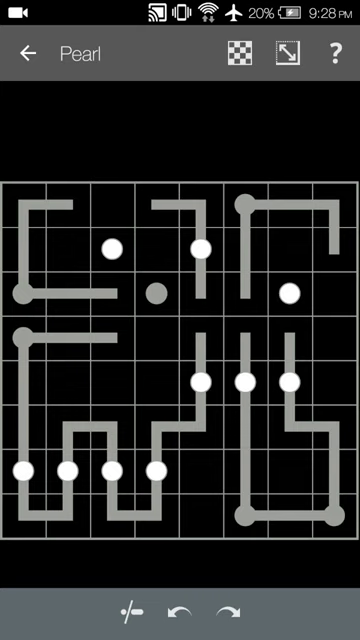
pyautogui.click(135, 293)
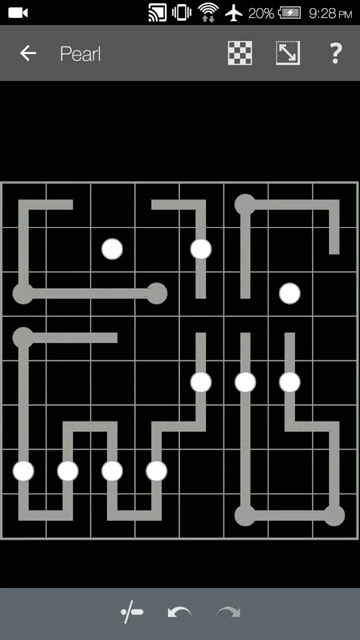
pyautogui.moveTo(68, 248); pyautogui.dragTo(157, 248)
# Step: Add the upper vertical links, middle-left L, and right-hand joins to close the first loop
pyautogui.moveTo(68, 205); pyautogui.dragTo(68, 248)
pyautogui.moveTo(157, 205); pyautogui.dragTo(157, 248)
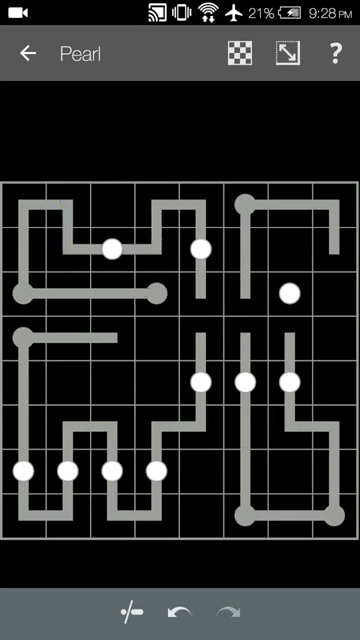
pyautogui.moveTo(157, 293); pyautogui.dragTo(157, 385)
pyautogui.moveTo(112, 338)
pyautogui.mouseDown()
pyautogui.moveTo(112, 385)
pyautogui.moveTo(157, 385)
pyautogui.mouseUp()
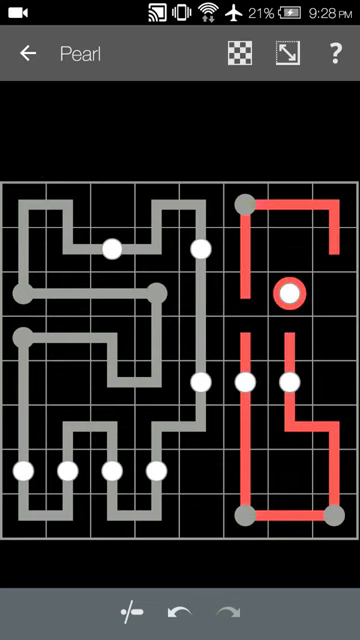
pyautogui.moveTo(201, 338); pyautogui.dragTo(245, 338)
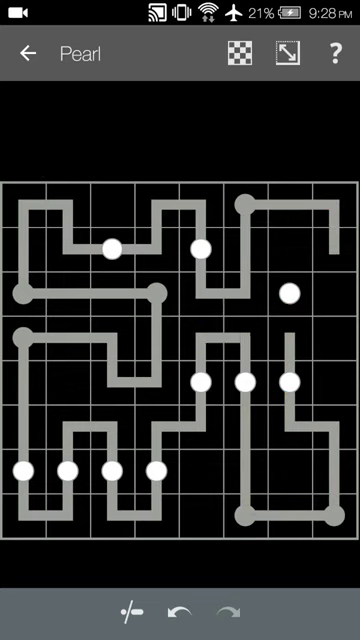
pyautogui.moveTo(201, 293); pyautogui.dragTo(245, 293)
pyautogui.moveTo(290, 338); pyautogui.dragTo(290, 205)
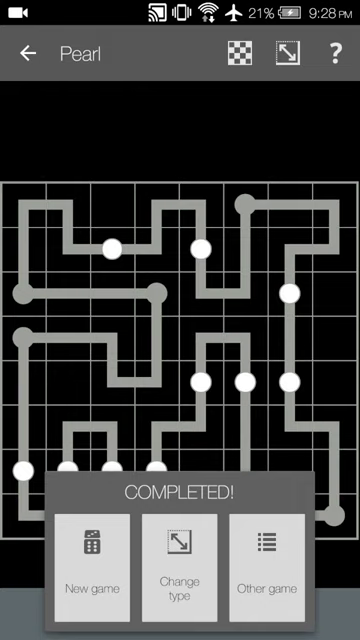
# Step: Start a new puzzle and draw the bottom-row path and left-edge bracket
pyautogui.click(92, 567)
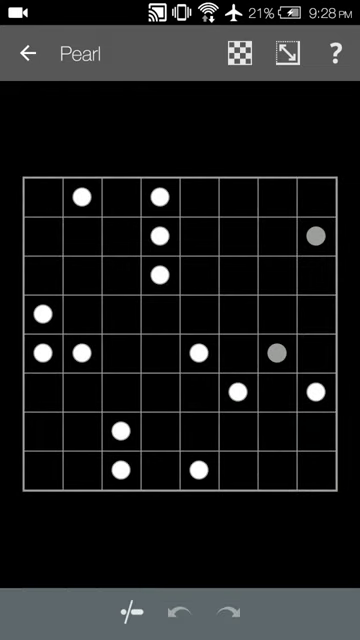
pyautogui.moveTo(240, 470); pyautogui.dragTo(77, 470)
pyautogui.moveTo(240, 470); pyautogui.dragTo(240, 430)
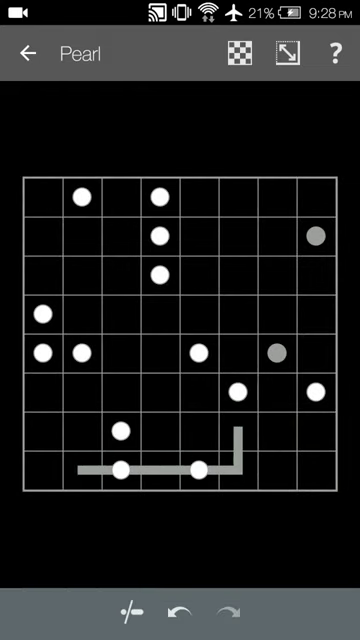
pyautogui.moveTo(82, 470); pyautogui.dragTo(82, 430)
pyautogui.moveTo(86, 390)
pyautogui.mouseDown()
pyautogui.moveTo(43, 352)
pyautogui.moveTo(86, 275)
pyautogui.mouseUp()
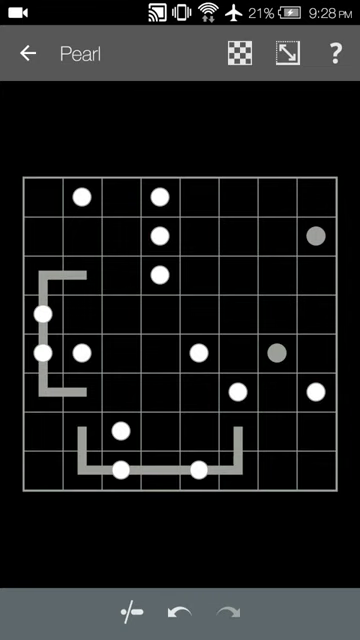
# Step: Draw the top path through two pearls and link it down to the middle pearls
pyautogui.moveTo(86, 236)
pyautogui.mouseDown()
pyautogui.moveTo(43, 197)
pyautogui.moveTo(200, 197)
pyautogui.mouseUp()
pyautogui.moveTo(200, 197)
pyautogui.mouseDown()
pyautogui.moveTo(200, 236)
pyautogui.moveTo(121, 275)
pyautogui.mouseUp()
pyautogui.moveTo(43, 236); pyautogui.dragTo(43, 275)
pyautogui.moveTo(82, 236); pyautogui.dragTo(82, 275)
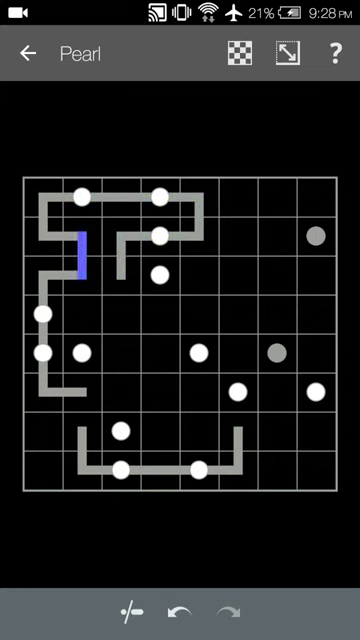
pyautogui.moveTo(121, 275)
pyautogui.mouseDown()
pyautogui.moveTo(200, 275)
pyautogui.moveTo(200, 314)
pyautogui.moveTo(200, 275)
pyautogui.mouseUp()
# Step: Route lines through the top-right grey pearl, the right-edge pearl, and the lower-left pearls
pyautogui.moveTo(236, 236)
pyautogui.mouseDown()
pyautogui.moveTo(314, 236)
pyautogui.moveTo(314, 314)
pyautogui.mouseUp()
pyautogui.moveTo(236, 236); pyautogui.dragTo(236, 275)
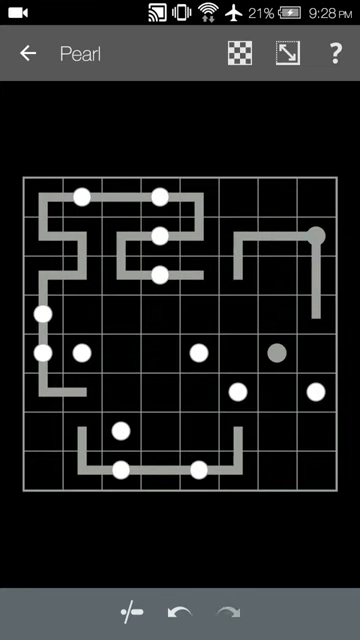
pyautogui.moveTo(314, 353); pyautogui.dragTo(314, 431)
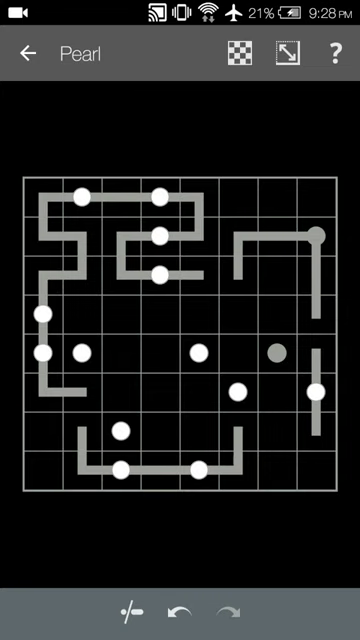
pyautogui.moveTo(200, 353)
pyautogui.mouseDown()
pyautogui.moveTo(275, 353)
pyautogui.moveTo(158, 353)
pyautogui.mouseUp()
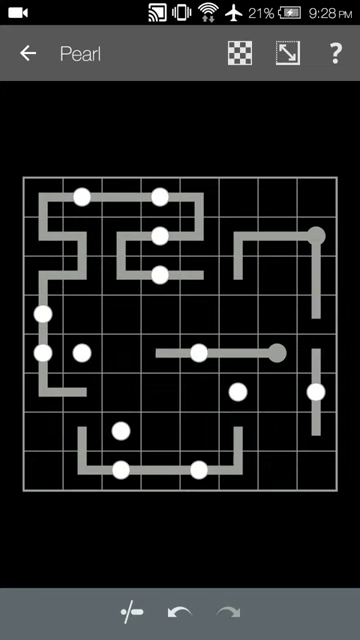
pyautogui.moveTo(82, 392)
pyautogui.mouseDown()
pyautogui.moveTo(82, 314)
pyautogui.moveTo(121, 314)
pyautogui.mouseUp()
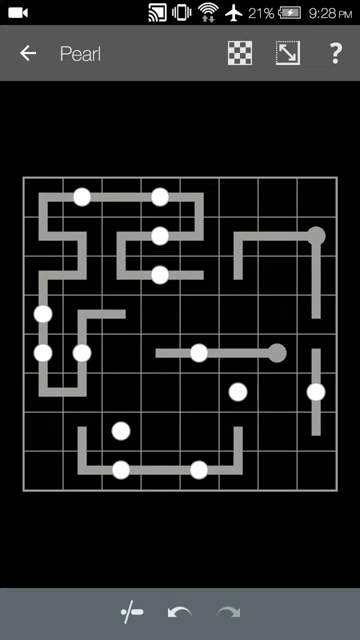
pyautogui.moveTo(82, 431); pyautogui.dragTo(160, 431)
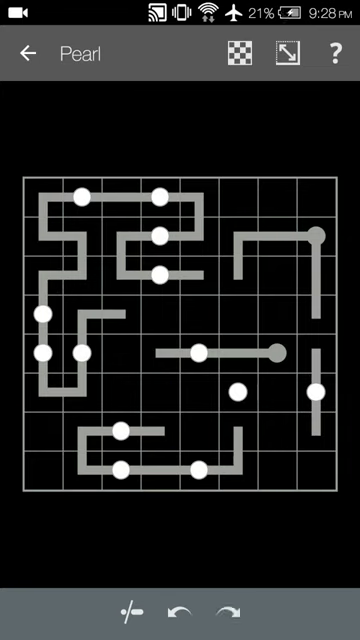
# Step: Connect the lower-middle and upper-right lines and fill the remaining gaps to close the second loop
pyautogui.moveTo(199, 392); pyautogui.dragTo(277, 392)
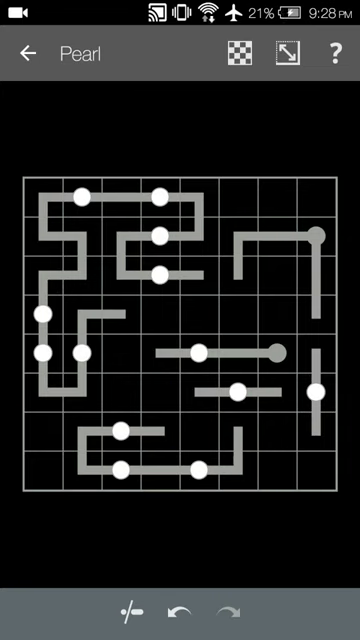
pyautogui.moveTo(277, 353); pyautogui.dragTo(277, 275)
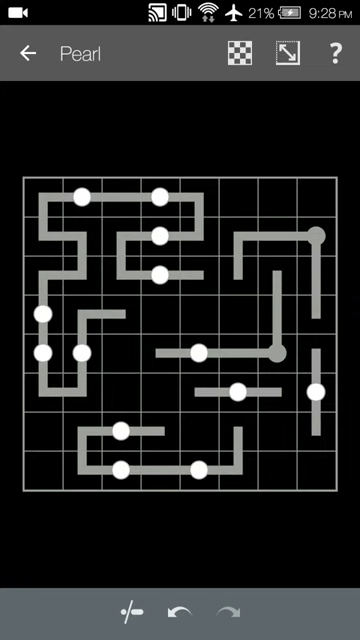
pyautogui.moveTo(238, 275); pyautogui.dragTo(277, 275)
pyautogui.moveTo(316, 314); pyautogui.dragTo(316, 353)
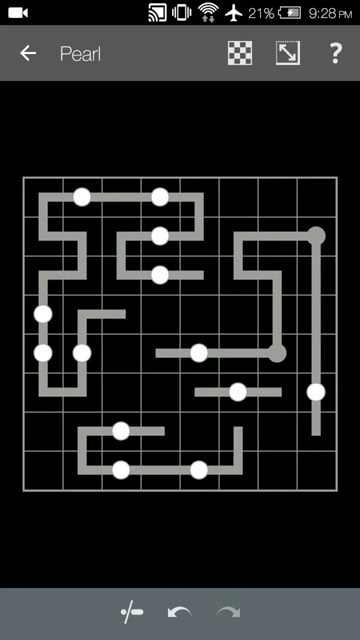
pyautogui.moveTo(199, 392); pyautogui.dragTo(238, 431)
pyautogui.moveTo(277, 392); pyautogui.dragTo(316, 431)
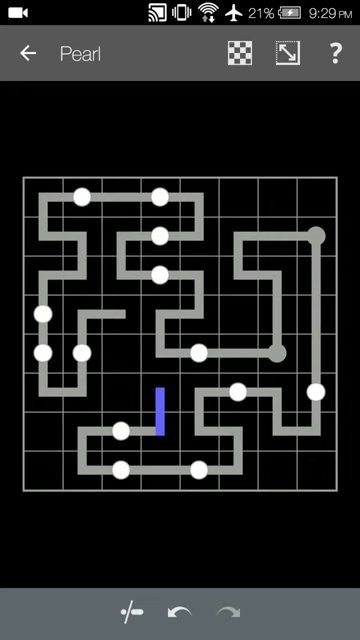
pyautogui.moveTo(160, 431); pyautogui.dragTo(121, 314)
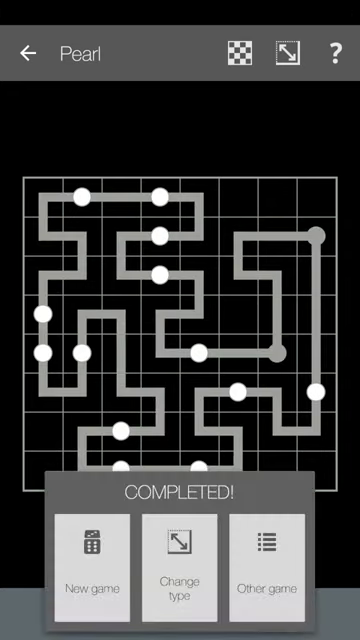